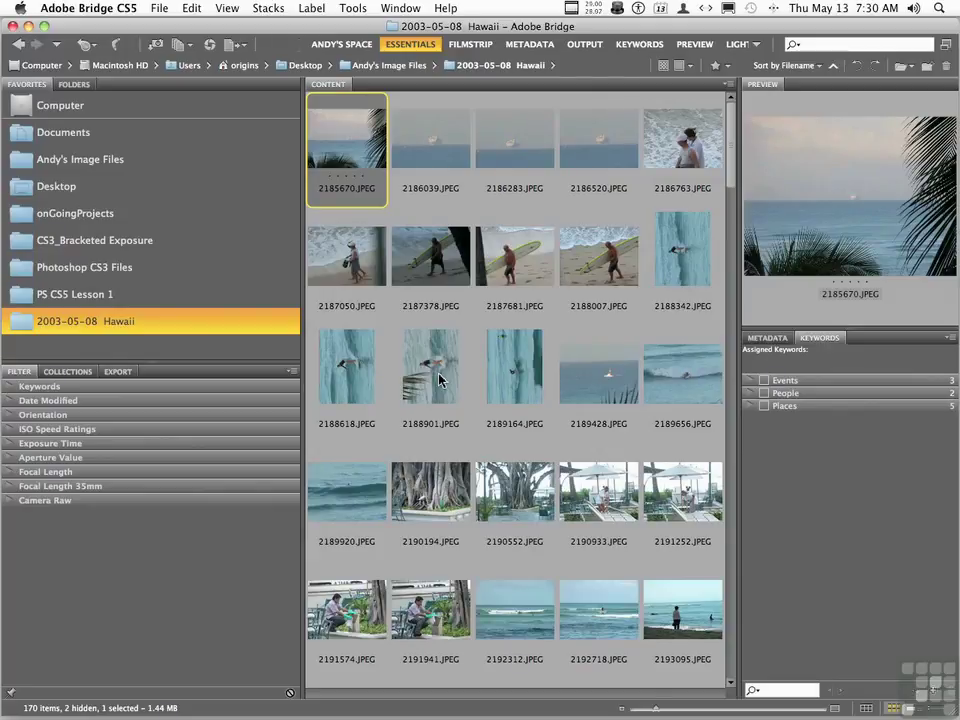
- Rotate surf photos 2188342, 2188618, 2188901 and 2189164 90° clockwise, then select 2189428
click(665, 270)
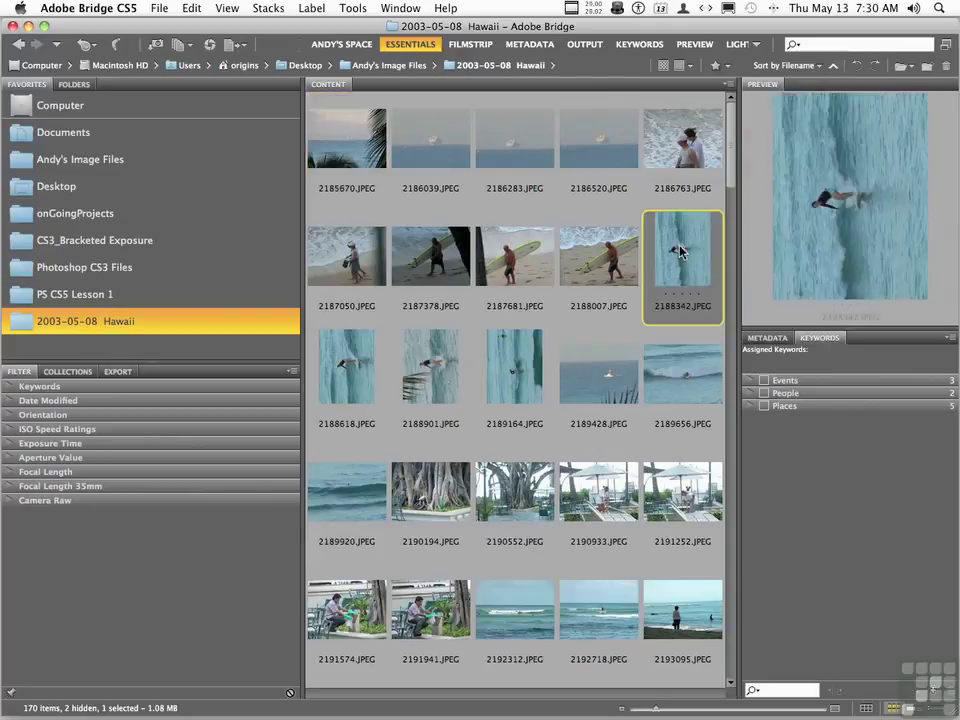
click(874, 68)
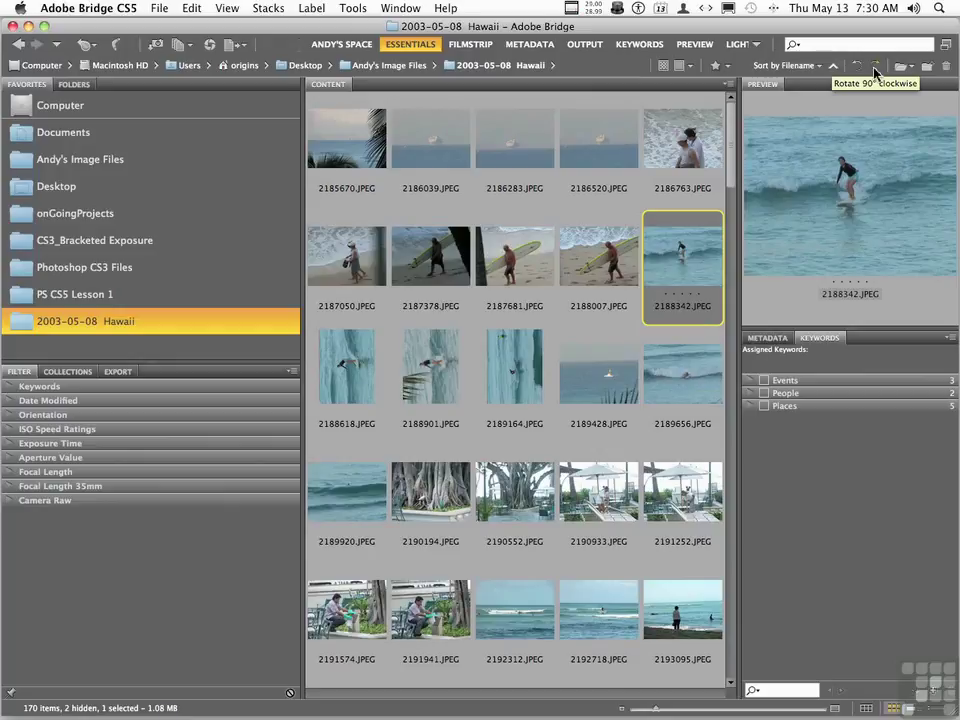
click(345, 367)
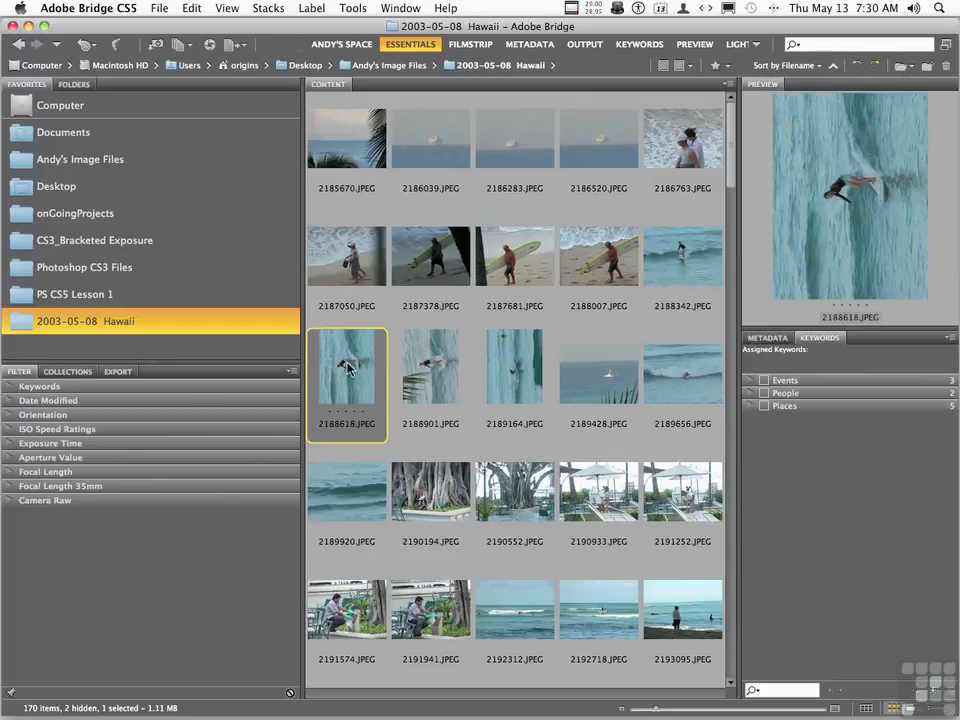
shift+click(499, 375)
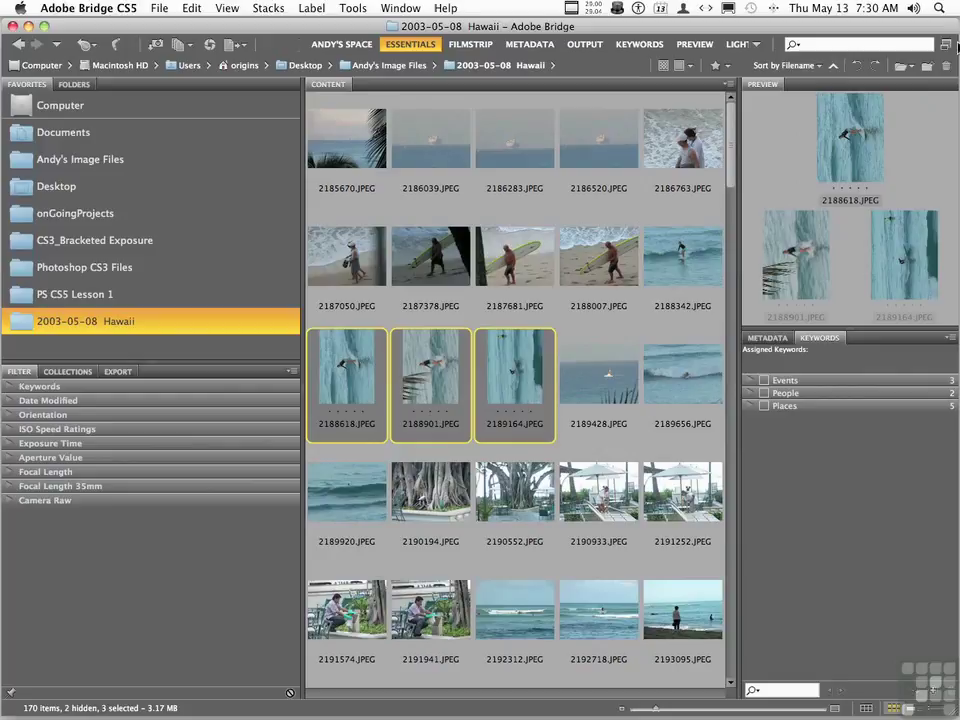
click(876, 66)
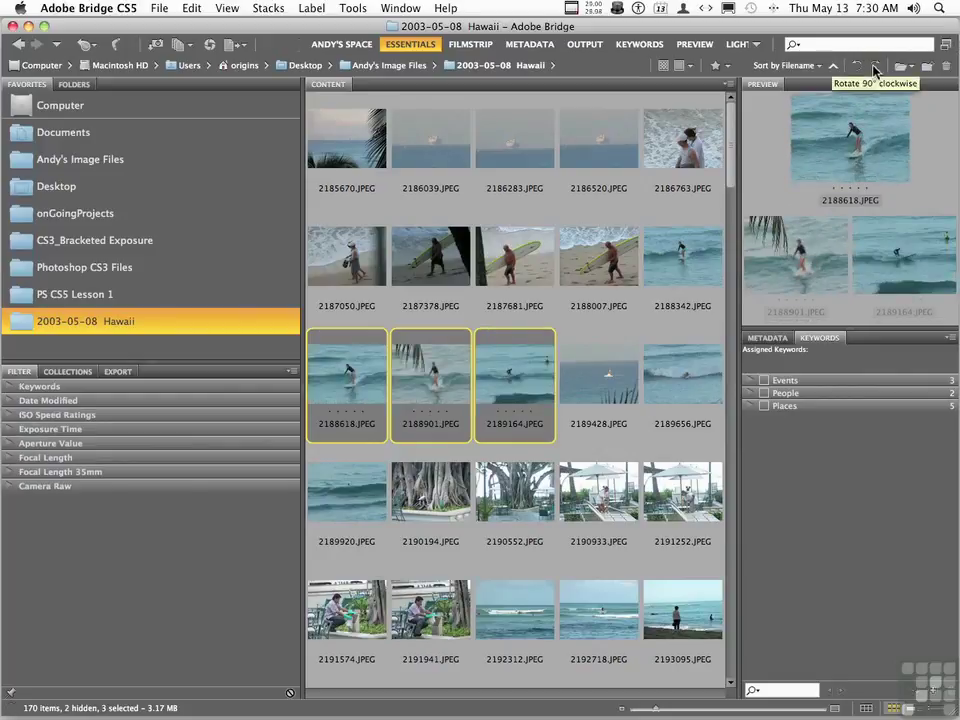
click(585, 337)
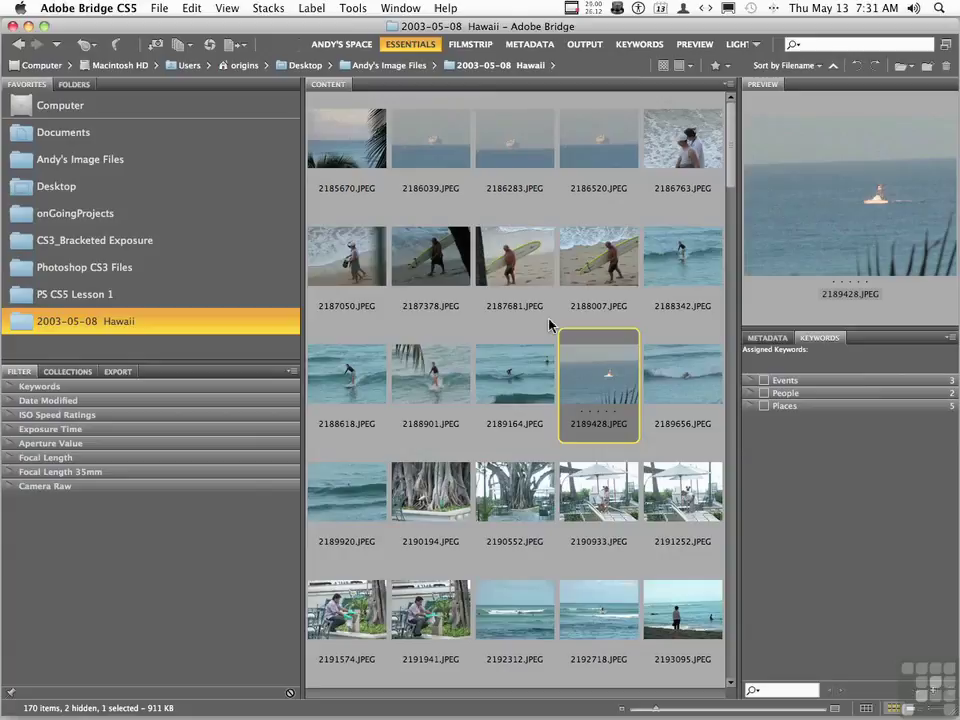
click(227, 10)
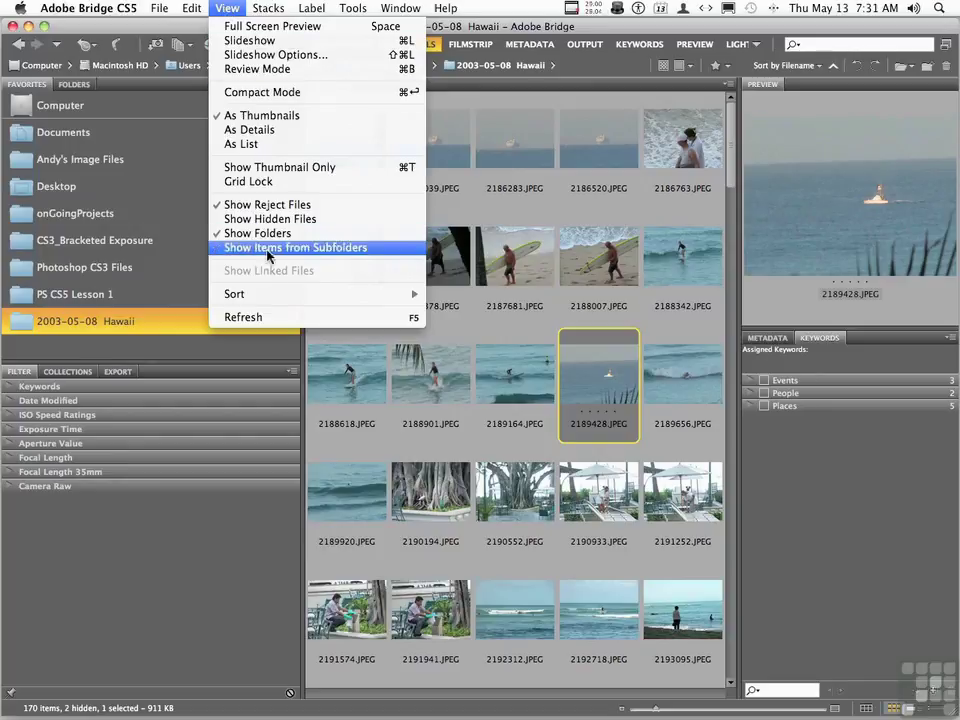
mouse_move(273, 298)
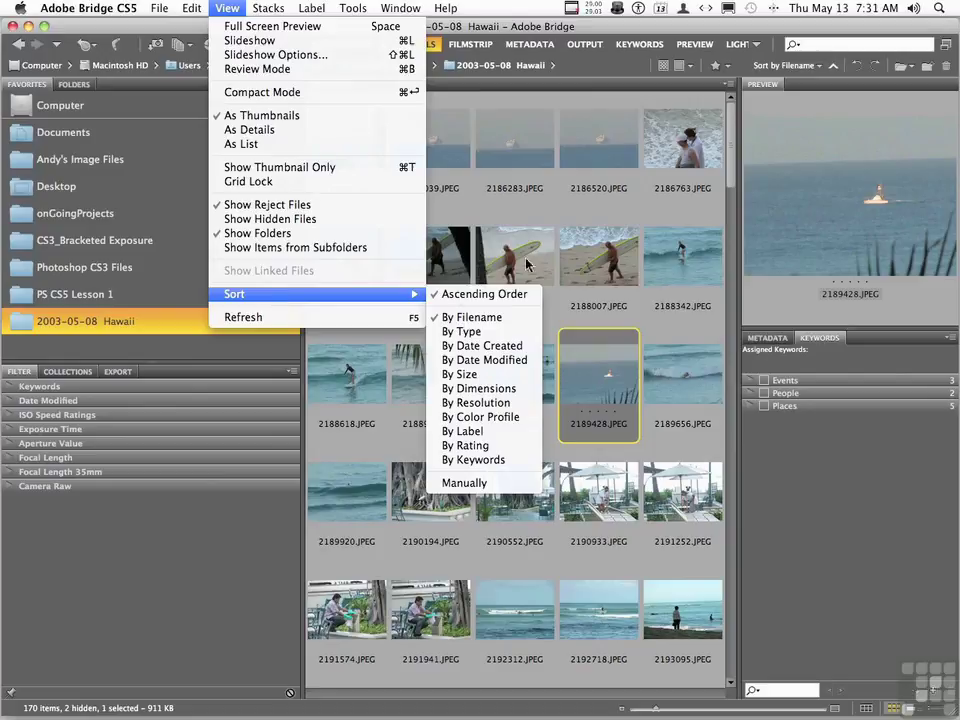
click(528, 224)
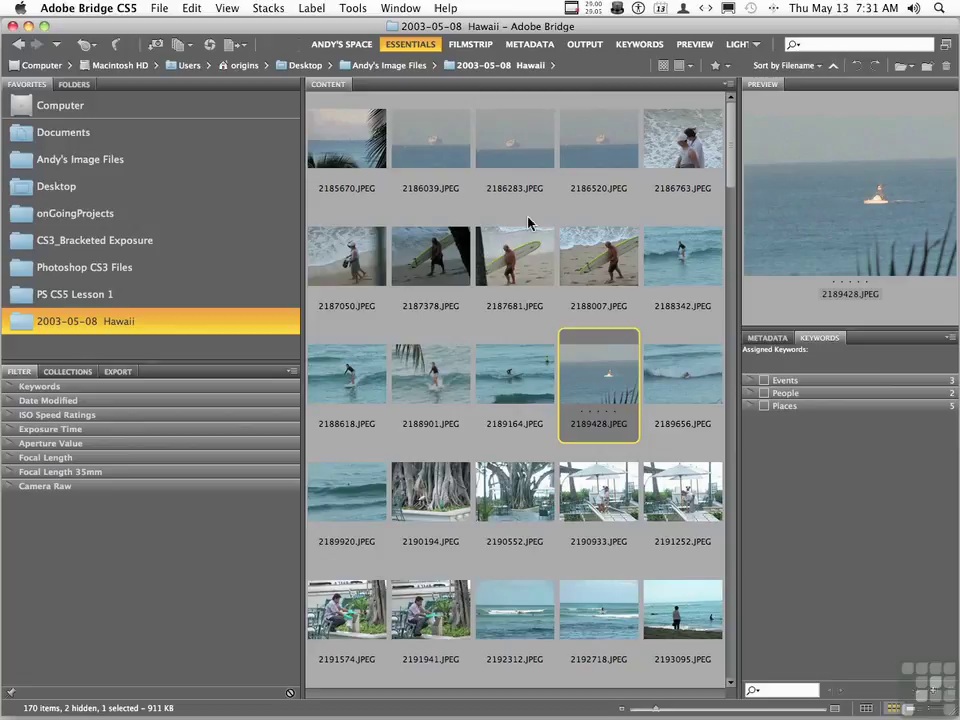
- Browse photos 2186283 and 2186763, then give surfer photo 2188618 five stars
click(520, 145)
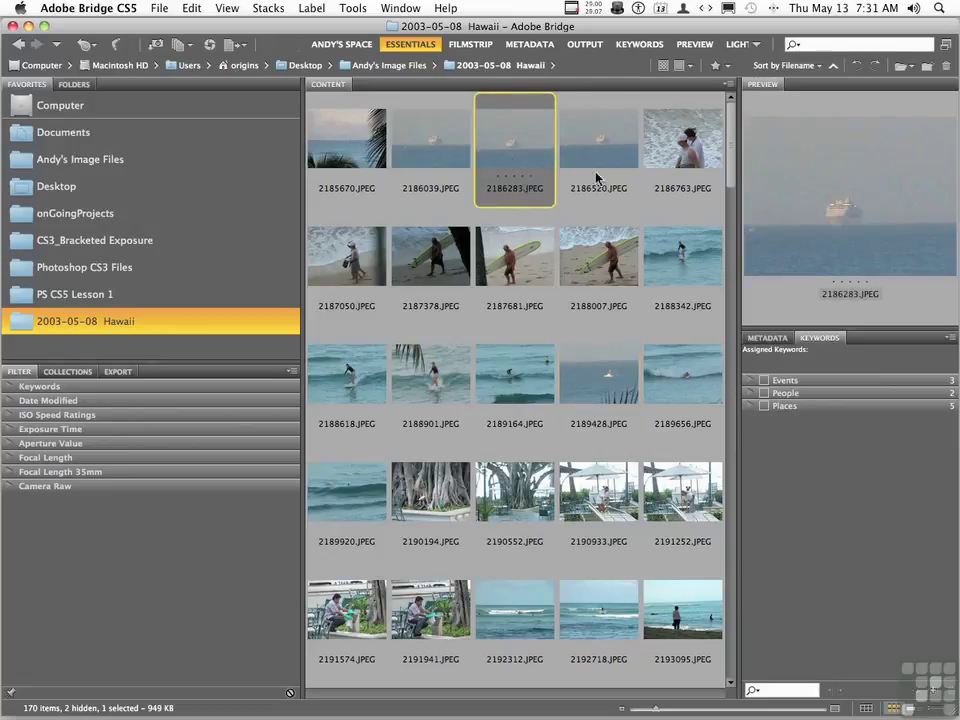
click(666, 153)
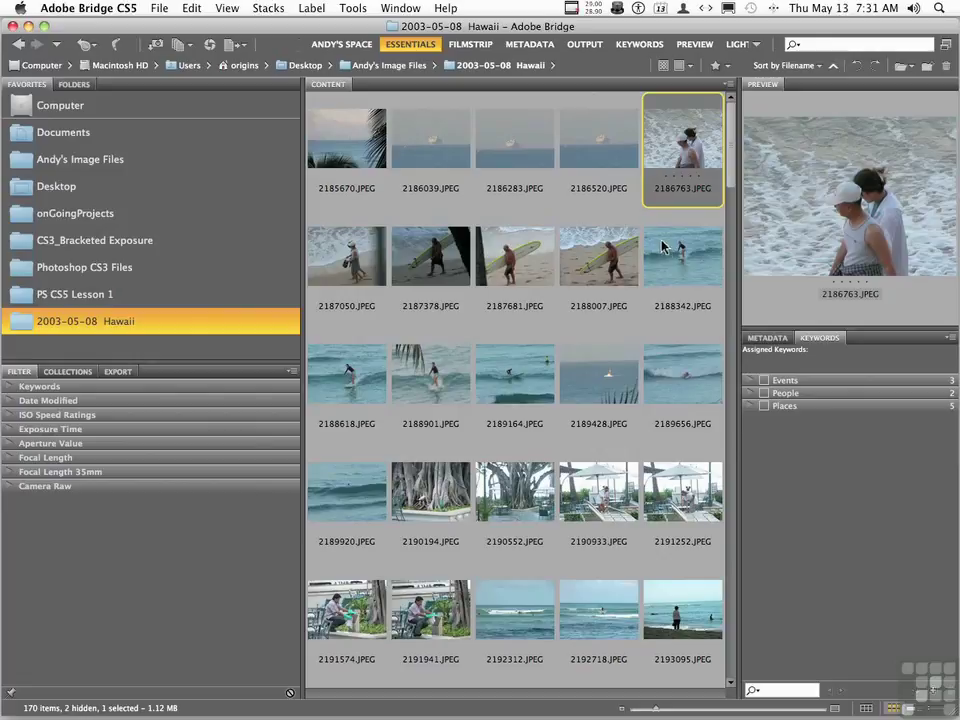
click(338, 383)
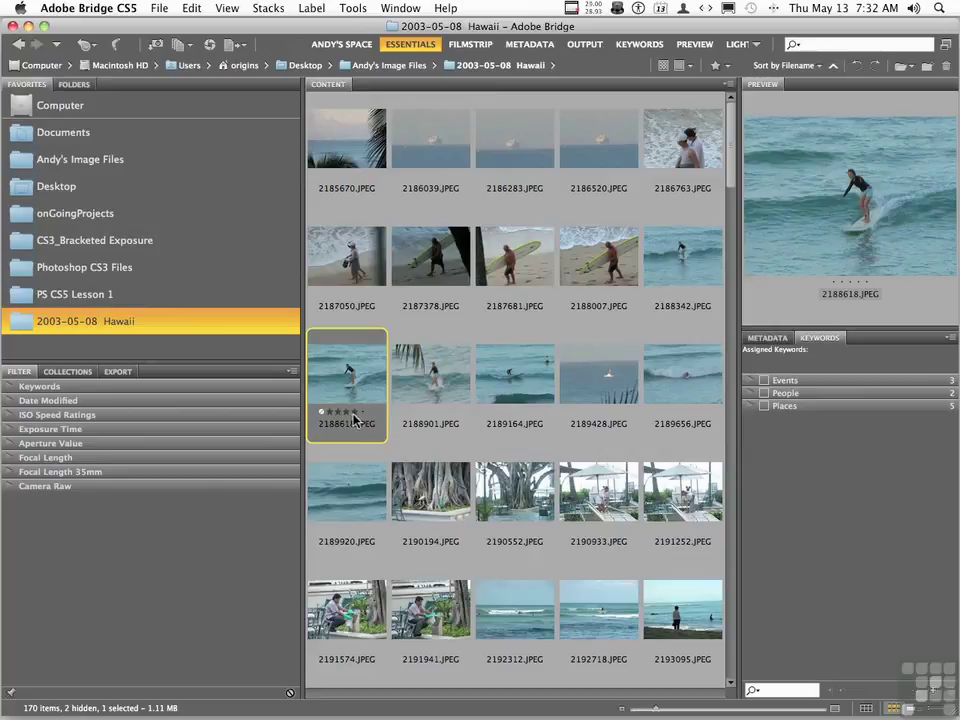
click(362, 412)
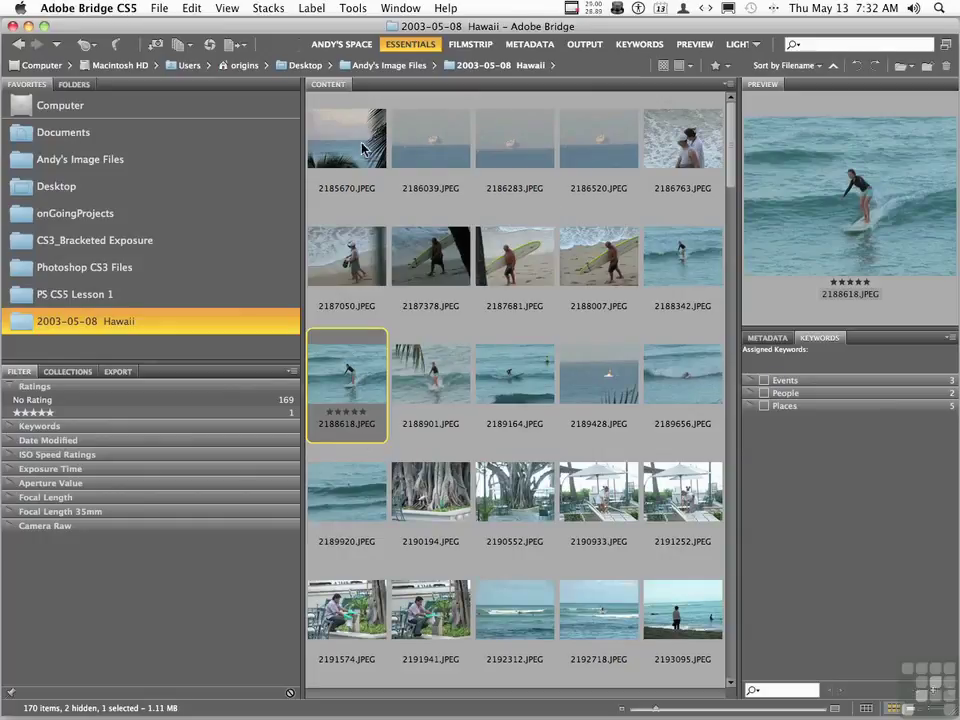
- Rate the first four photos, from 2185670 onward, five stars and show the Label menu
click(362, 148)
shift+click(591, 146)
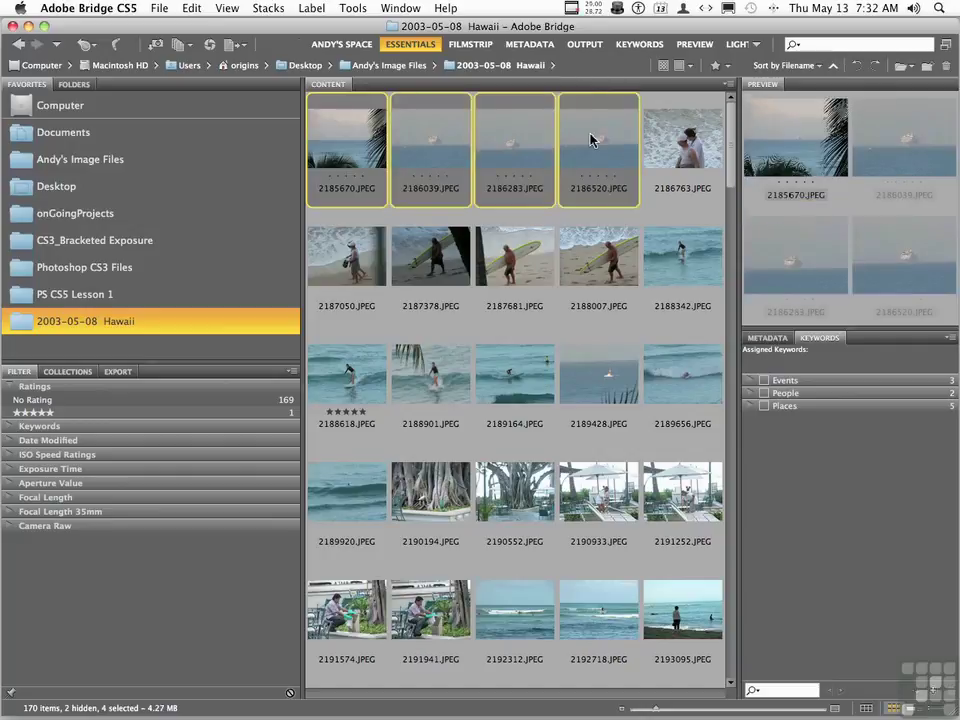
click(446, 177)
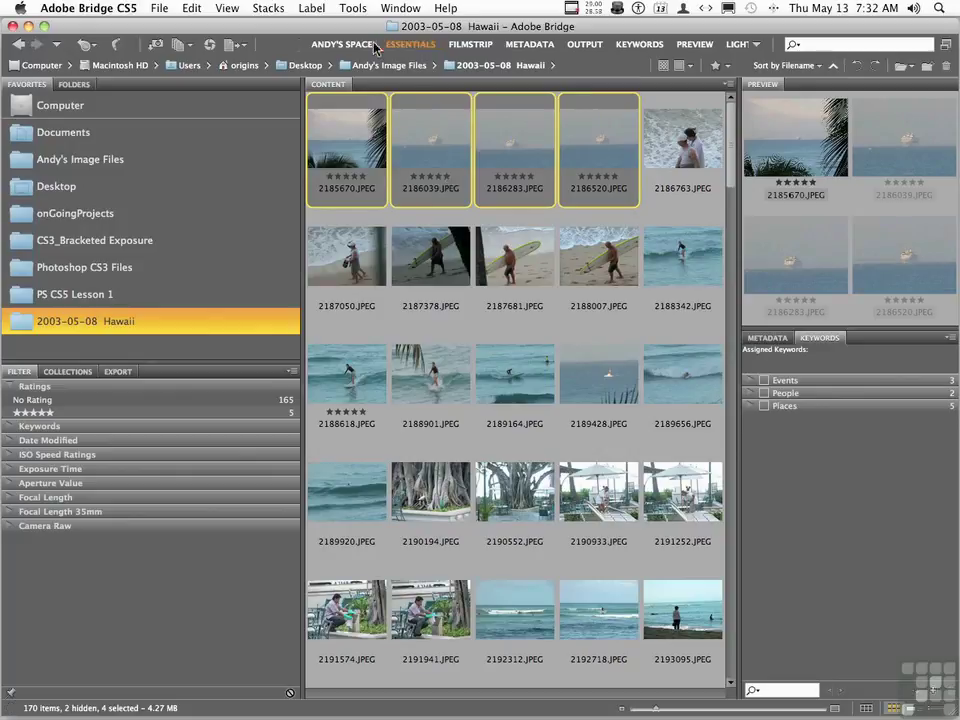
click(311, 10)
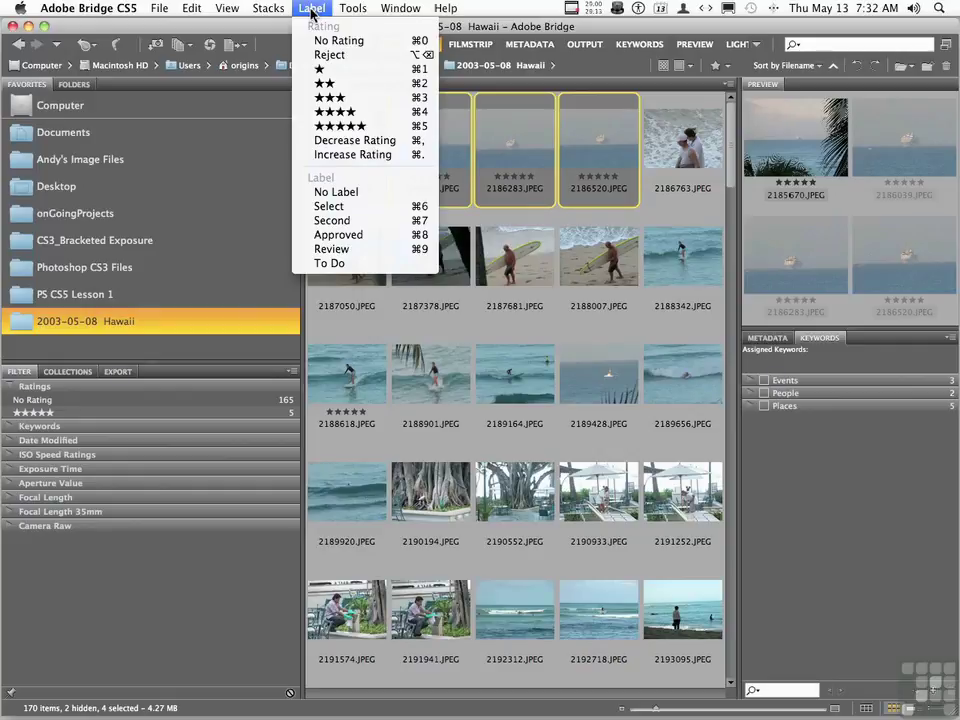
- Dismiss the Label menu, then rate surfer photo 2189164 three stars and banyan photo 2190552 four stars
click(311, 9)
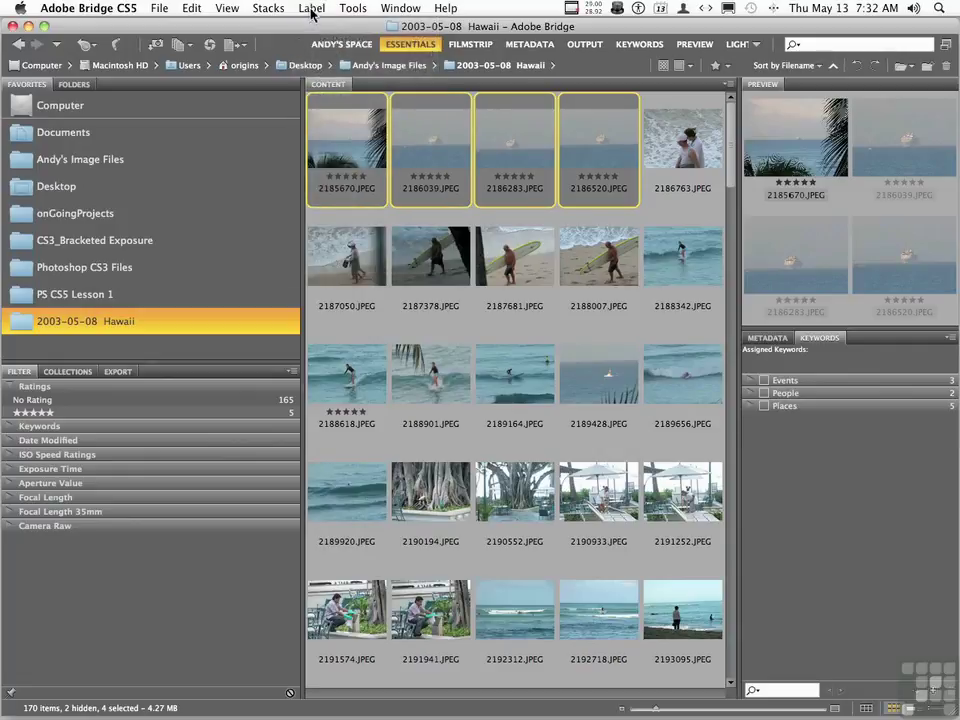
click(496, 390)
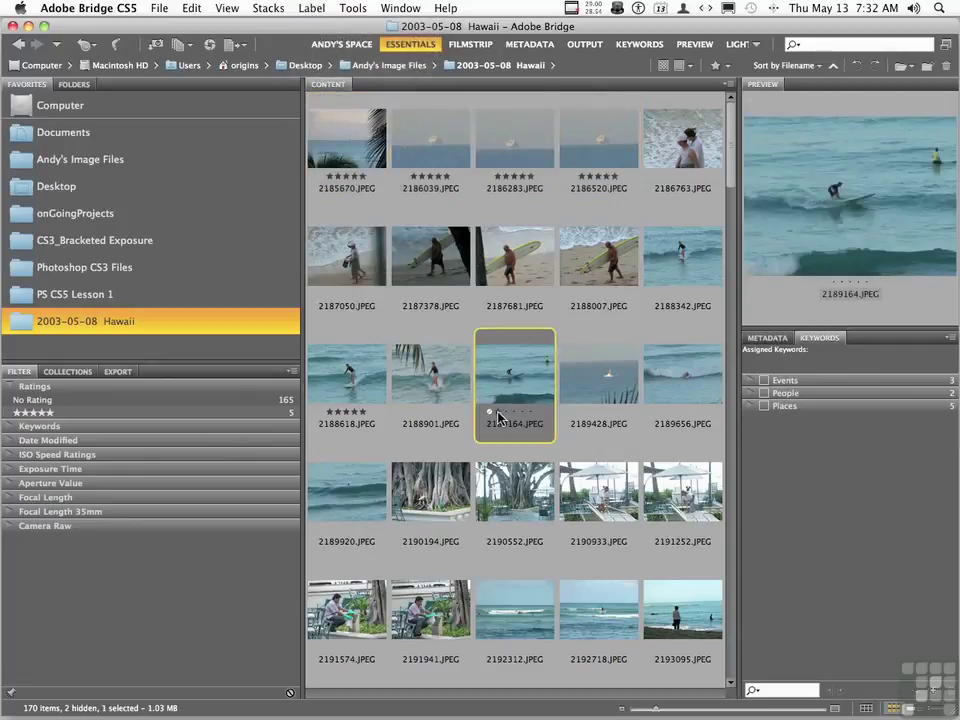
click(503, 412)
click(503, 530)
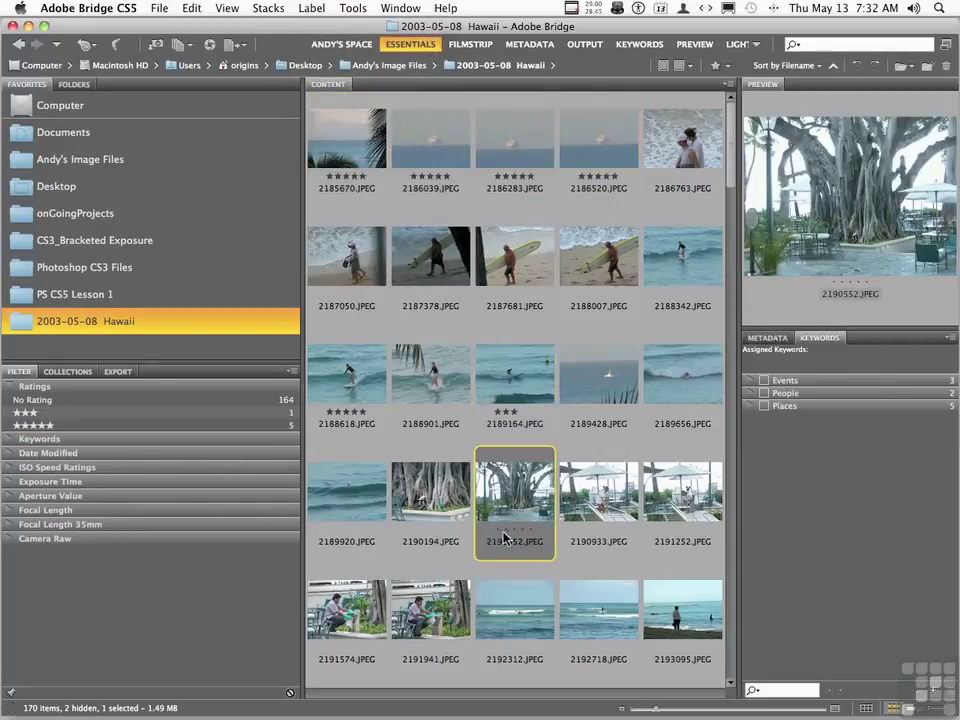
click(521, 532)
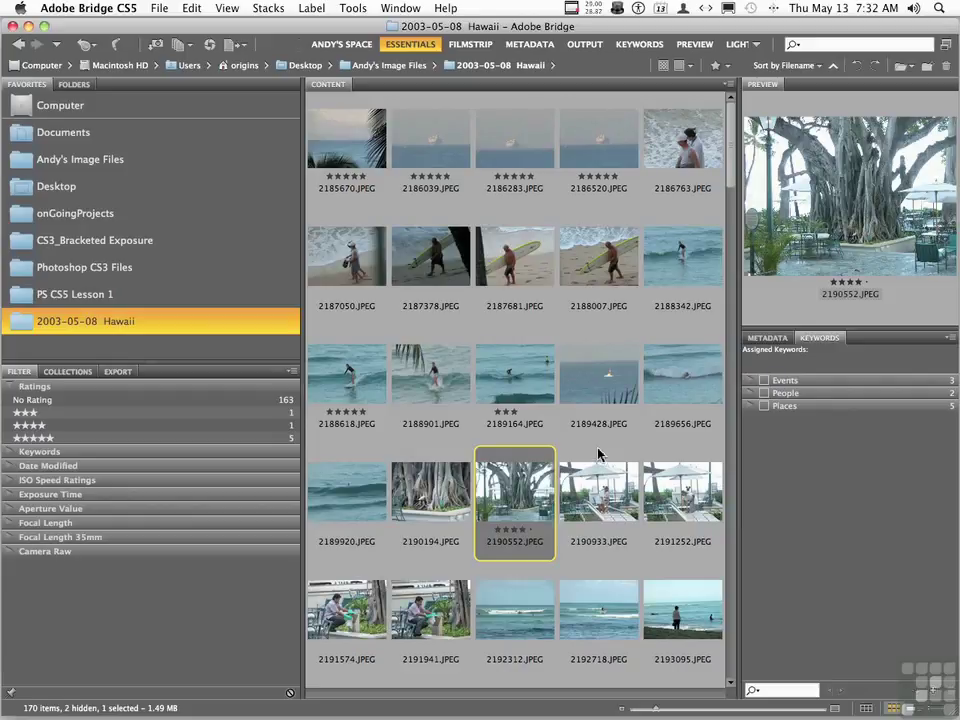
click(726, 67)
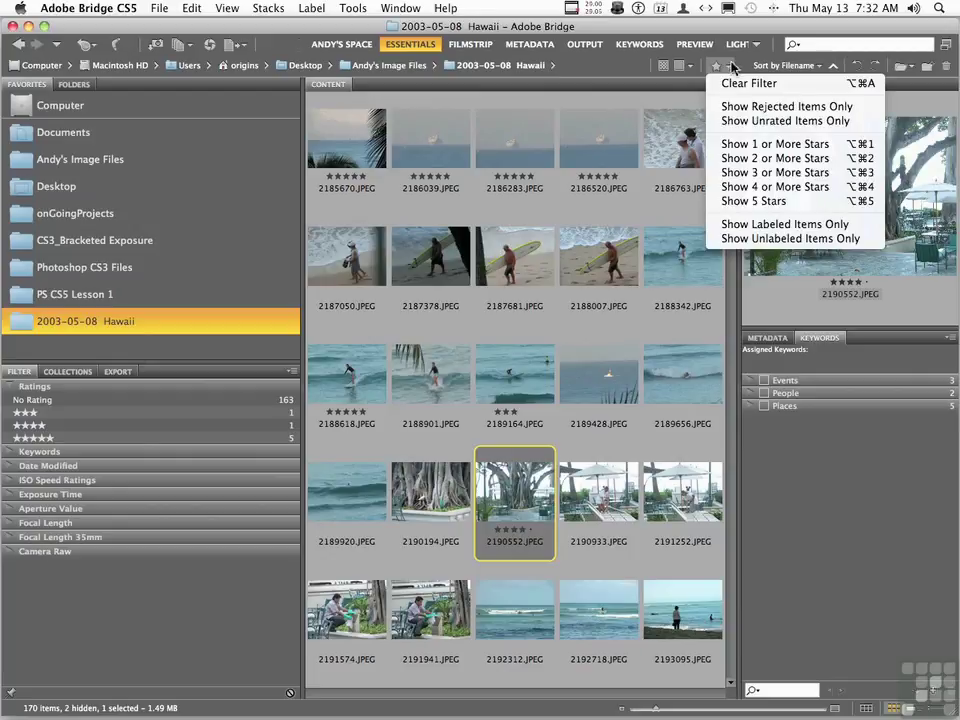
click(788, 189)
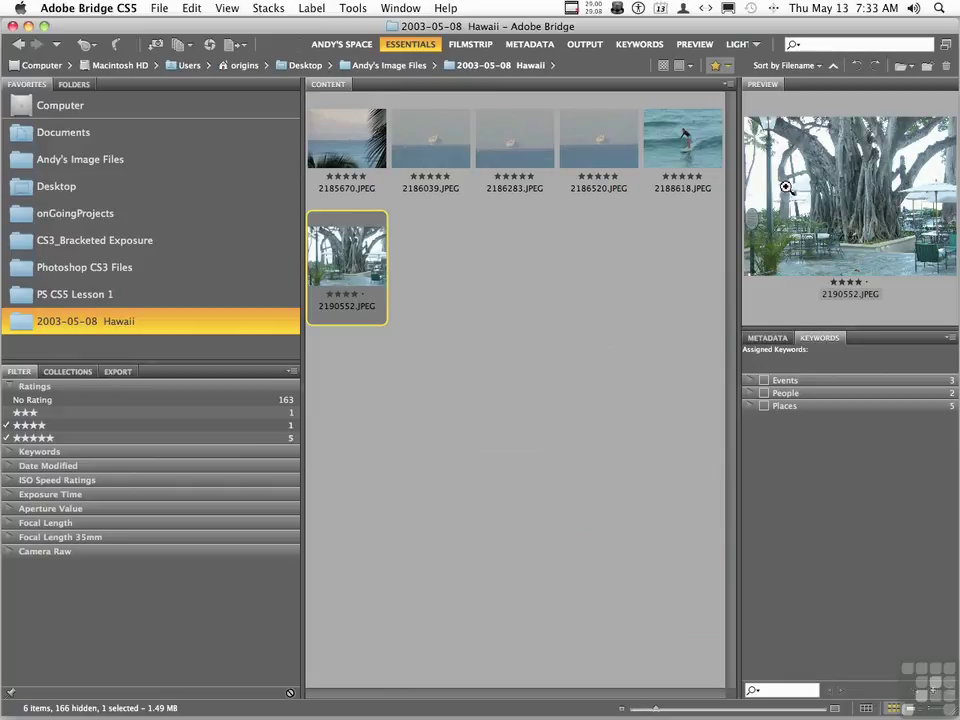
click(716, 65)
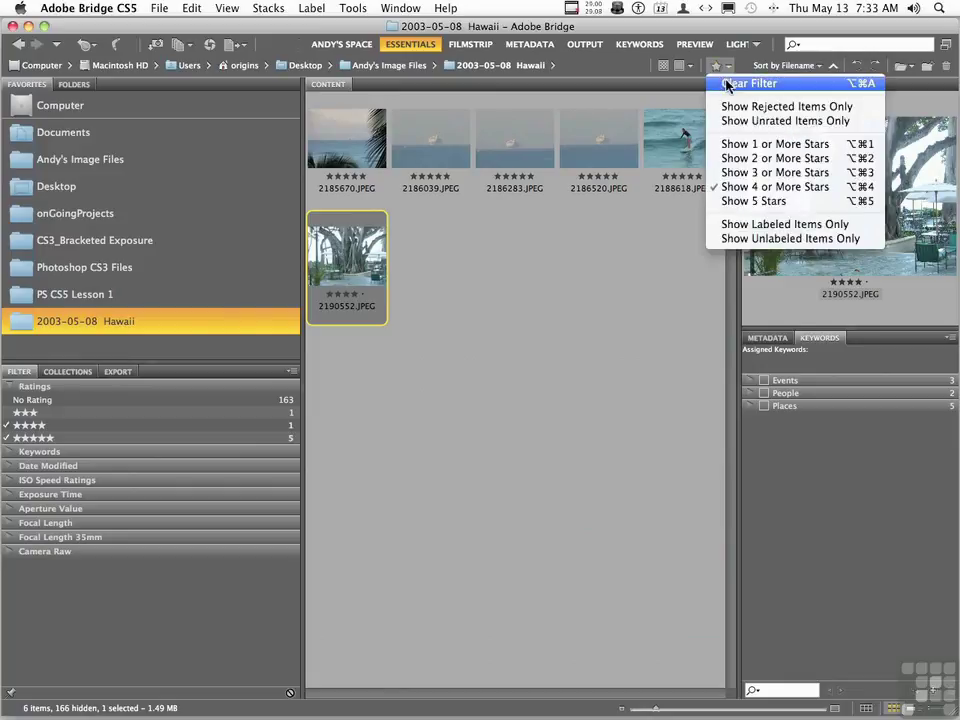
click(728, 84)
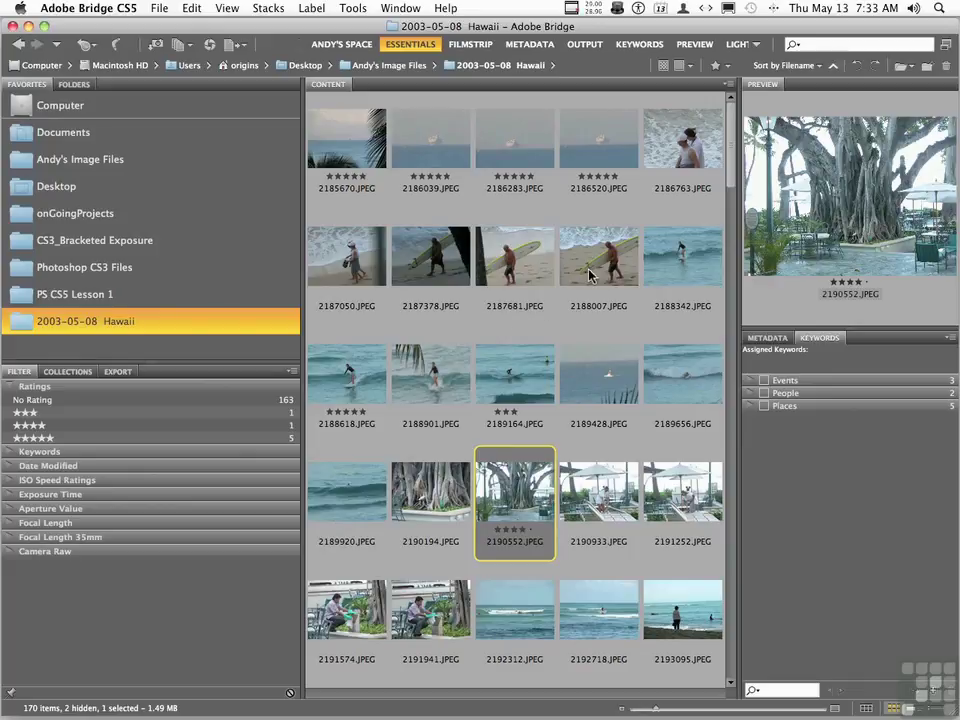
- Apply the red Select label to 2188342.JPEG and give it three stars
click(667, 274)
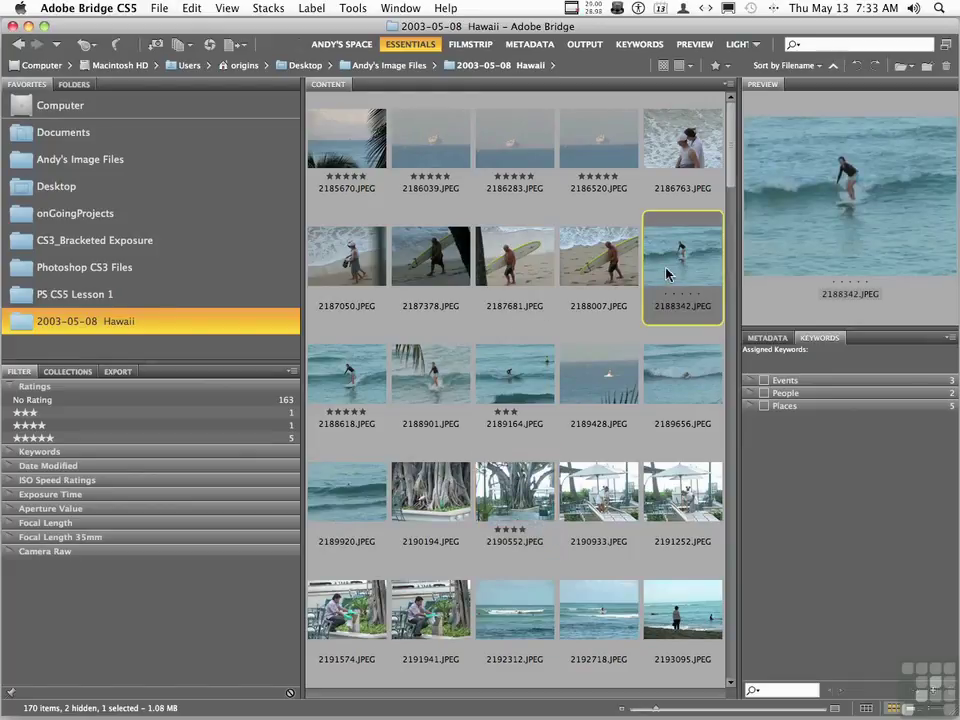
click(311, 8)
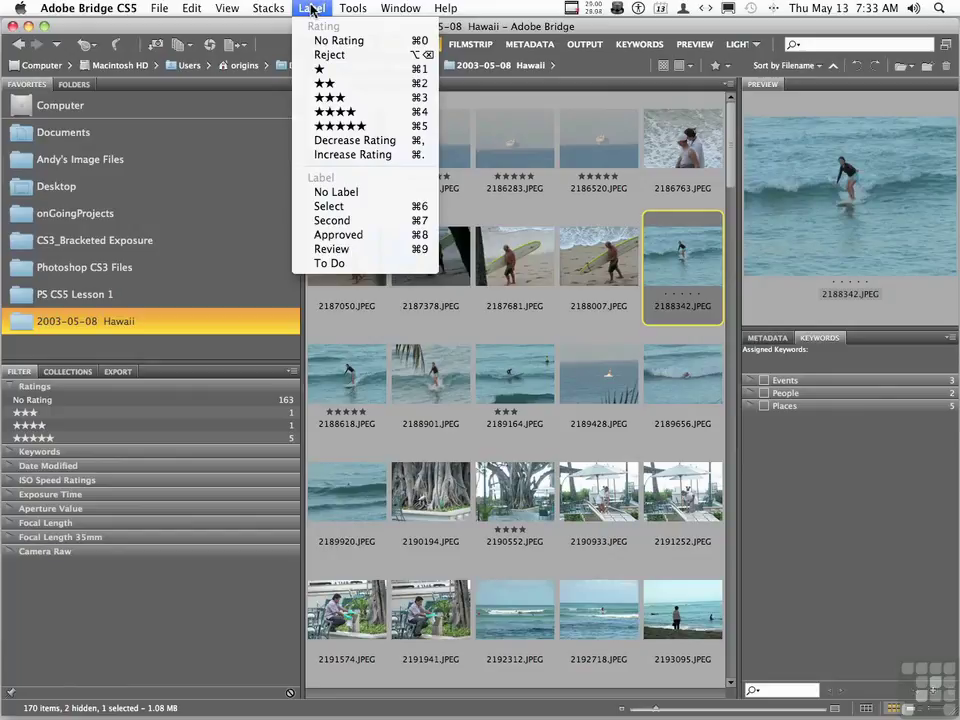
click(338, 208)
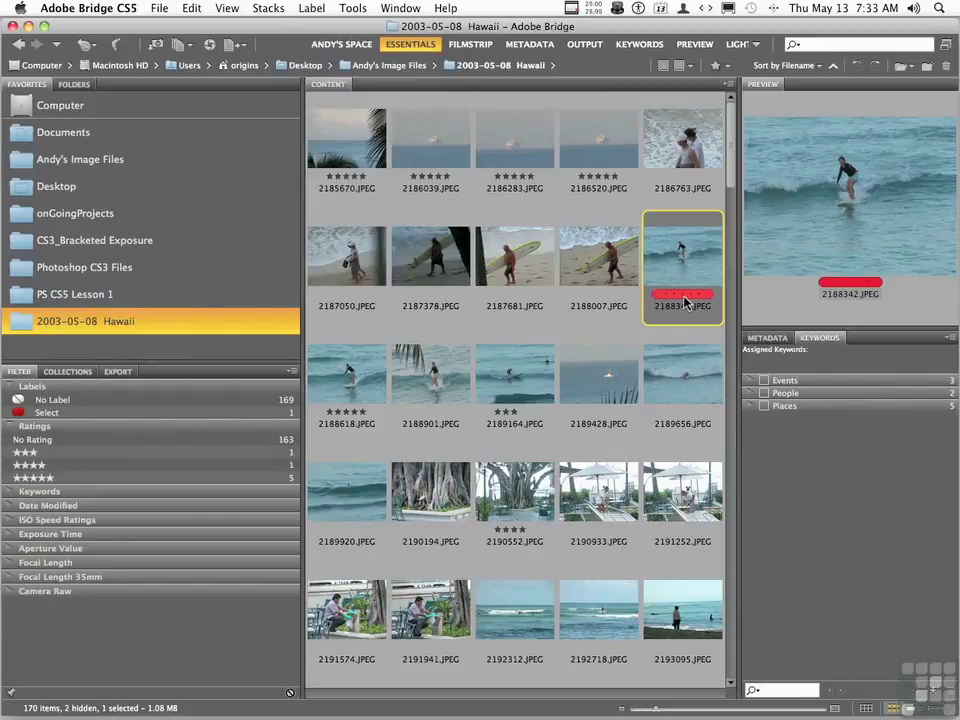
click(606, 277)
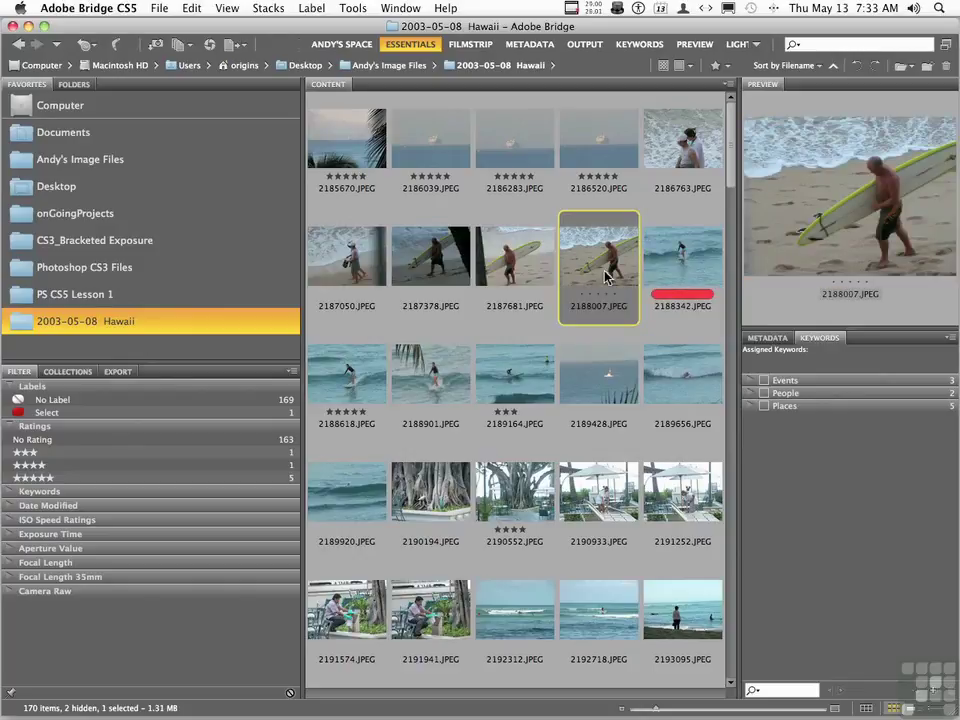
click(658, 292)
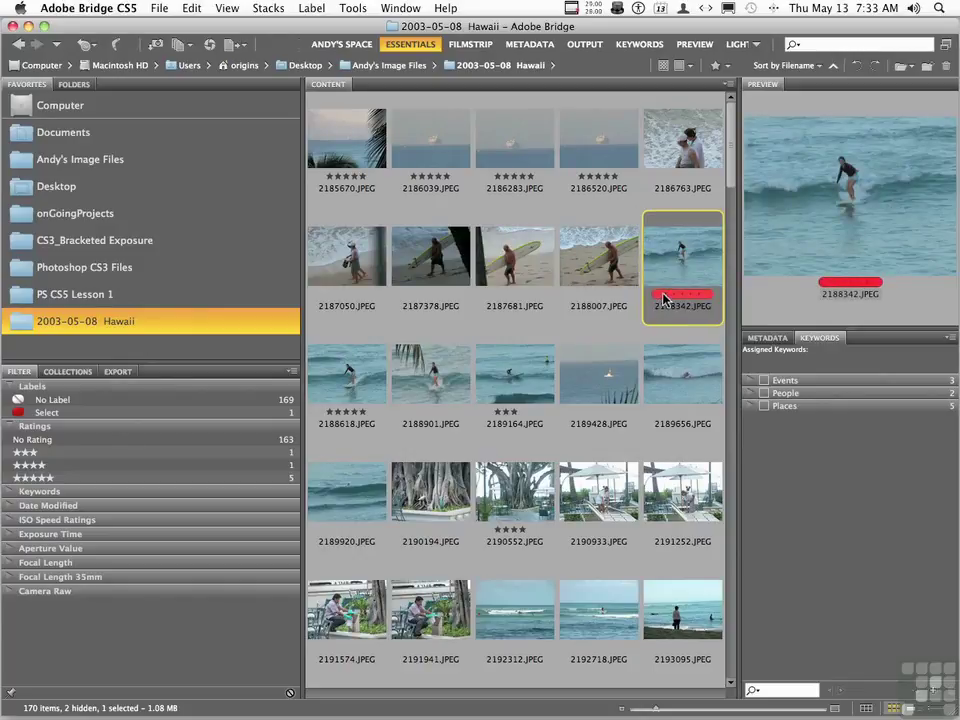
click(680, 297)
- Select photo 2188007.JPEG and review the Label menu without changing anything
click(578, 279)
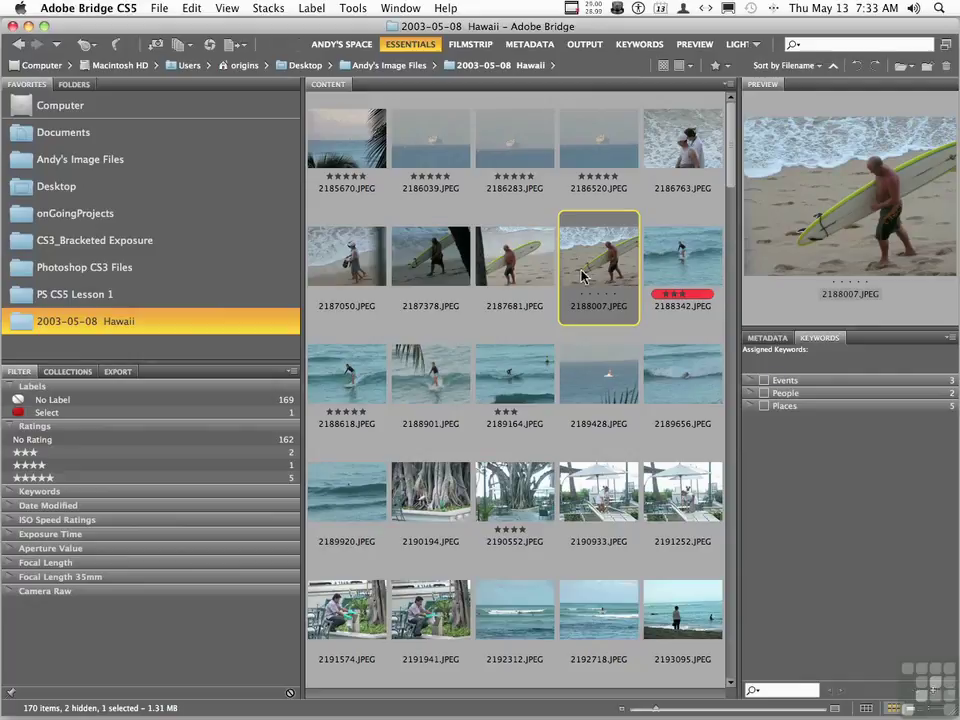
click(302, 10)
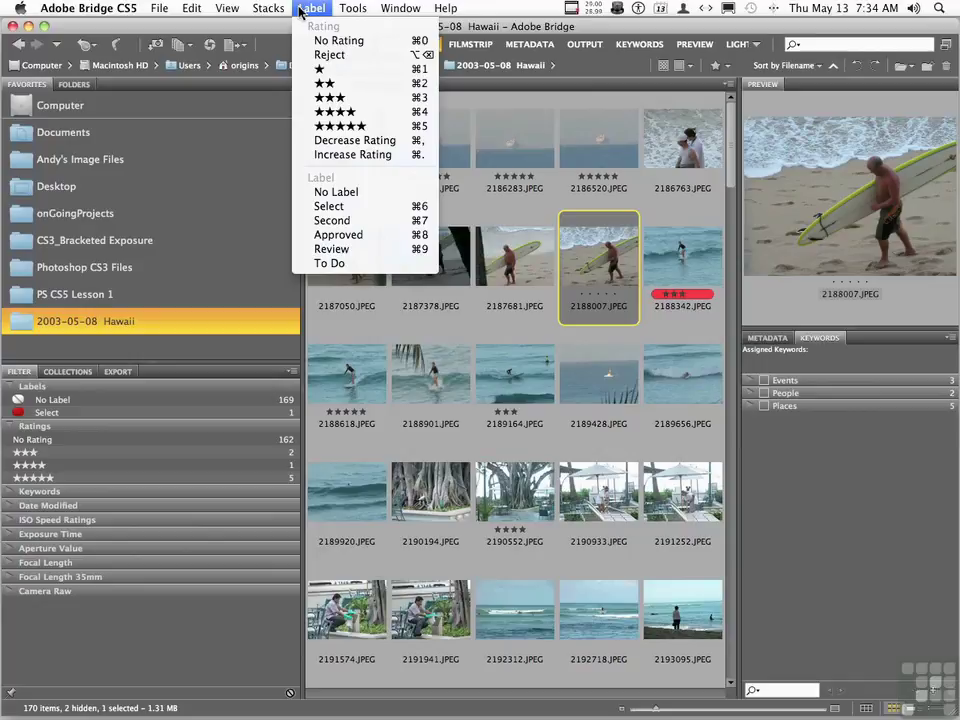
click(301, 11)
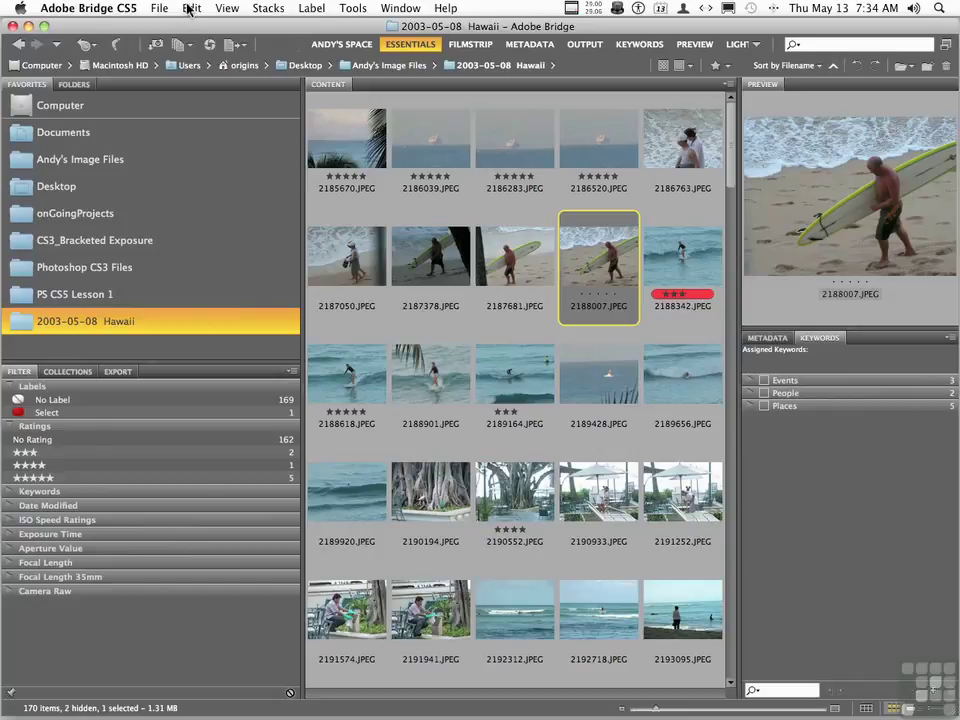
click(128, 9)
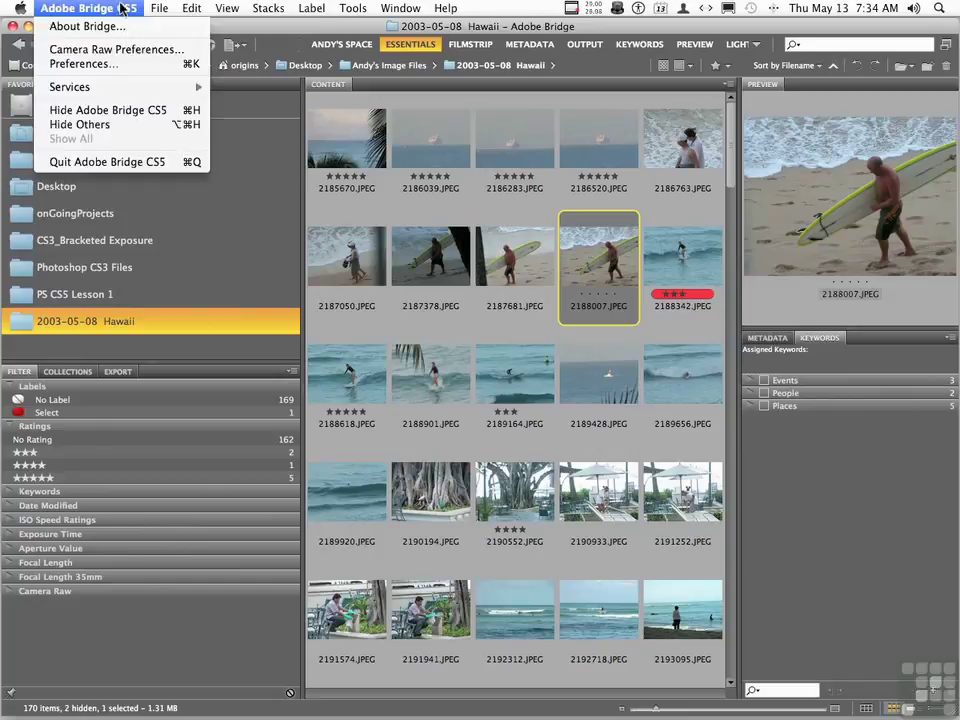
click(119, 66)
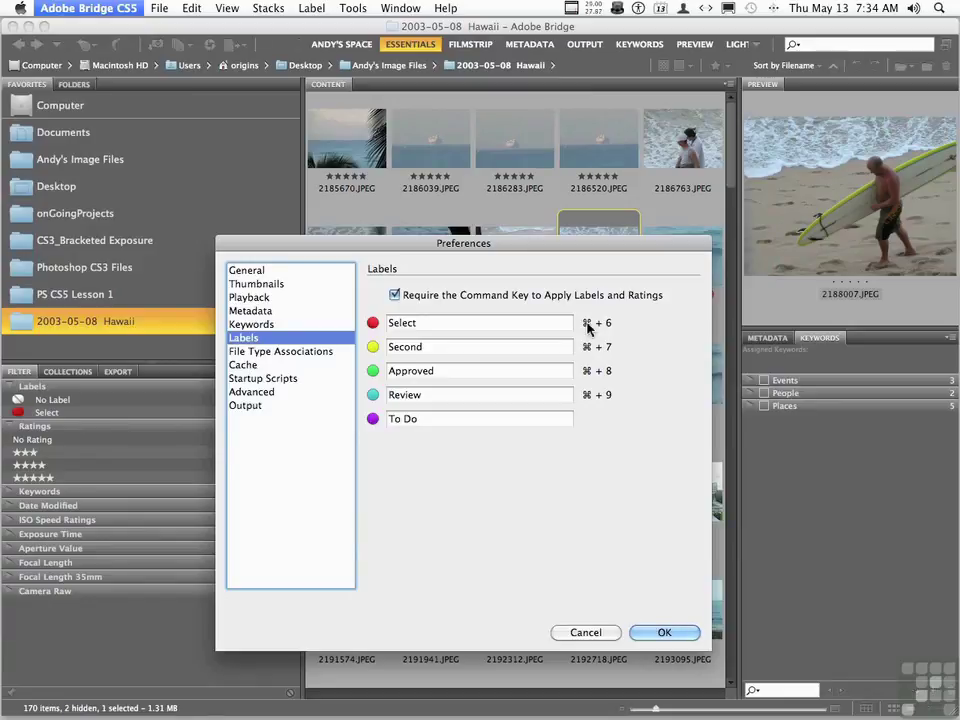
click(655, 632)
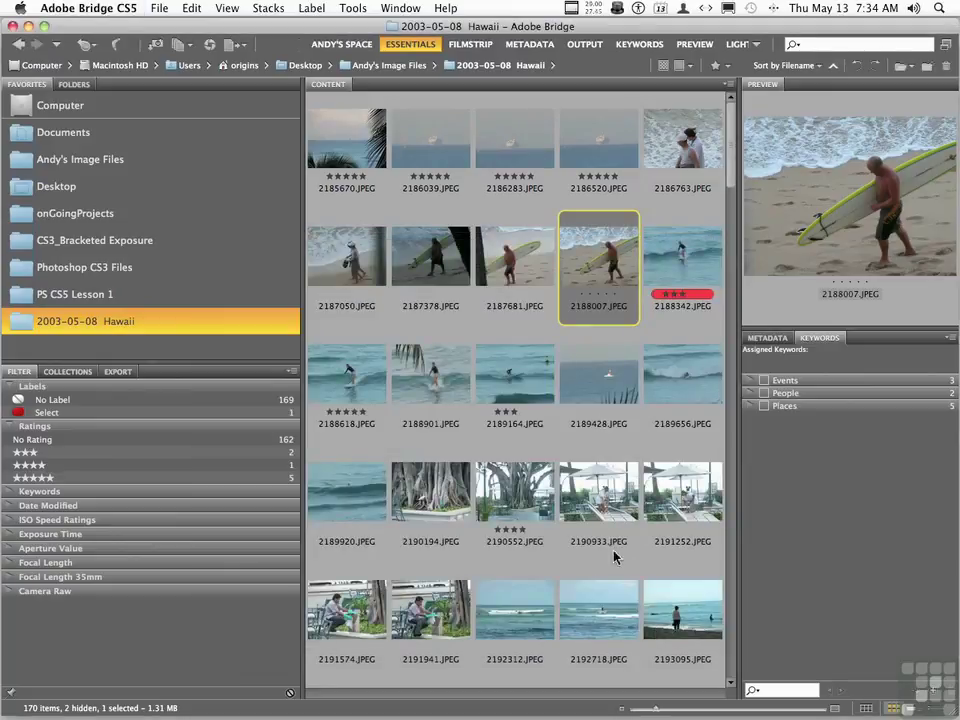